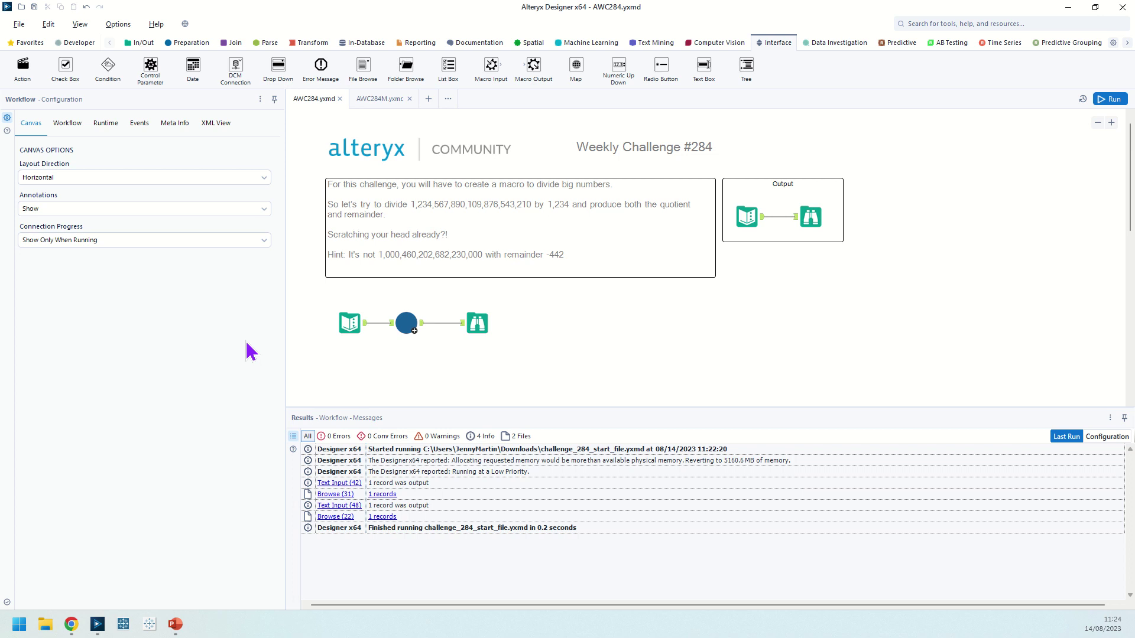
{"action": "left_click", "coordinate": [476, 321]}
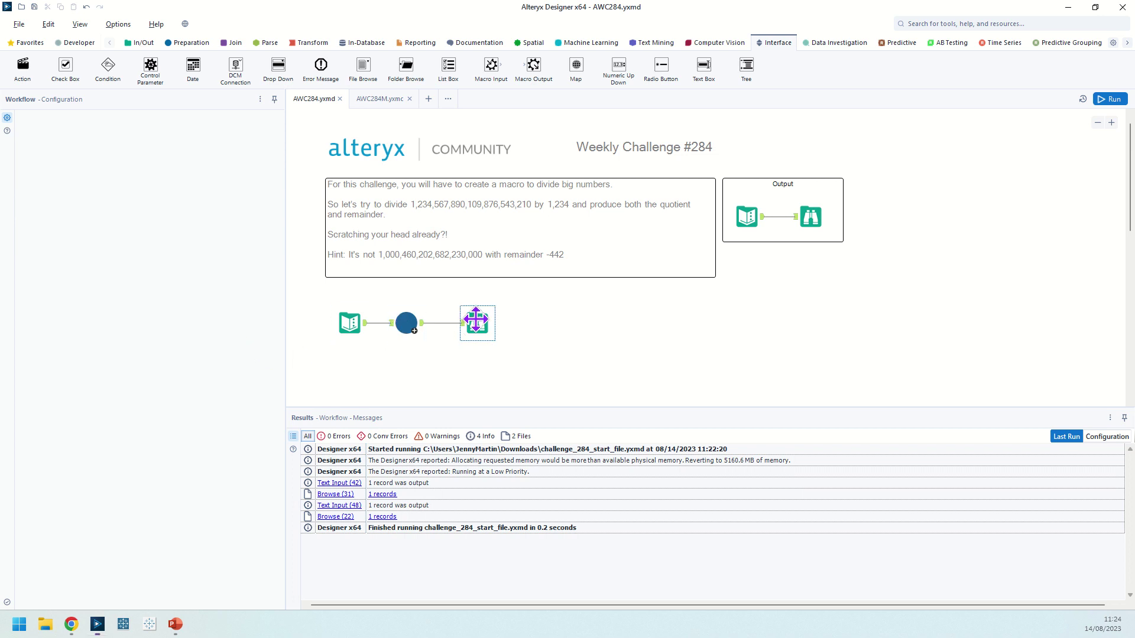
{"action": "left_click", "coordinate": [801, 228]}
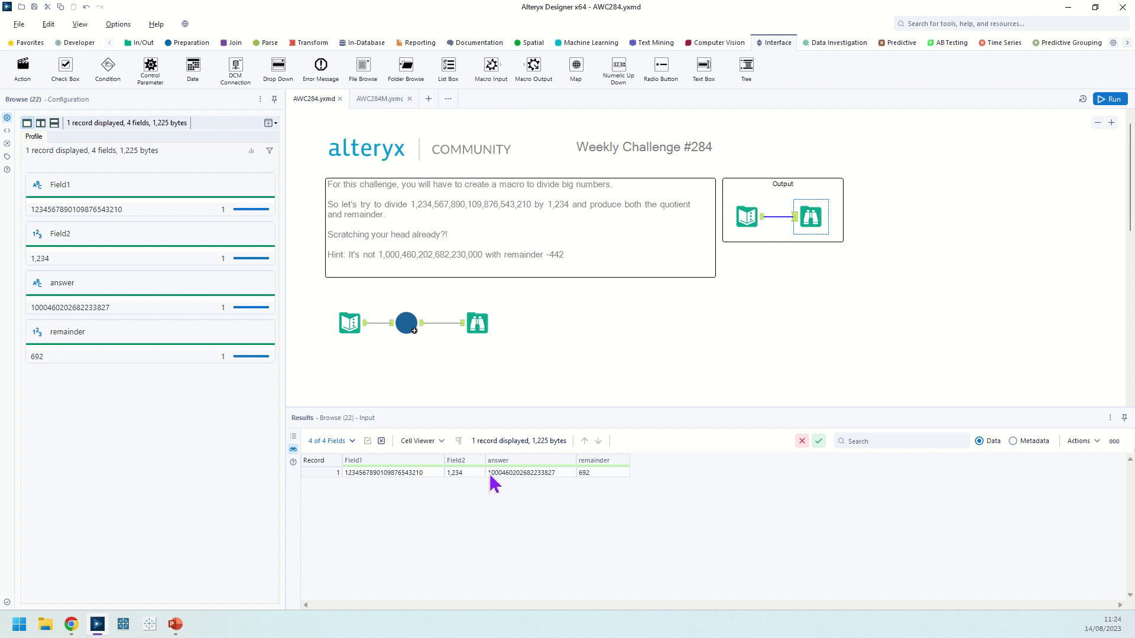
{"action": "left_click", "coordinate": [436, 473]}
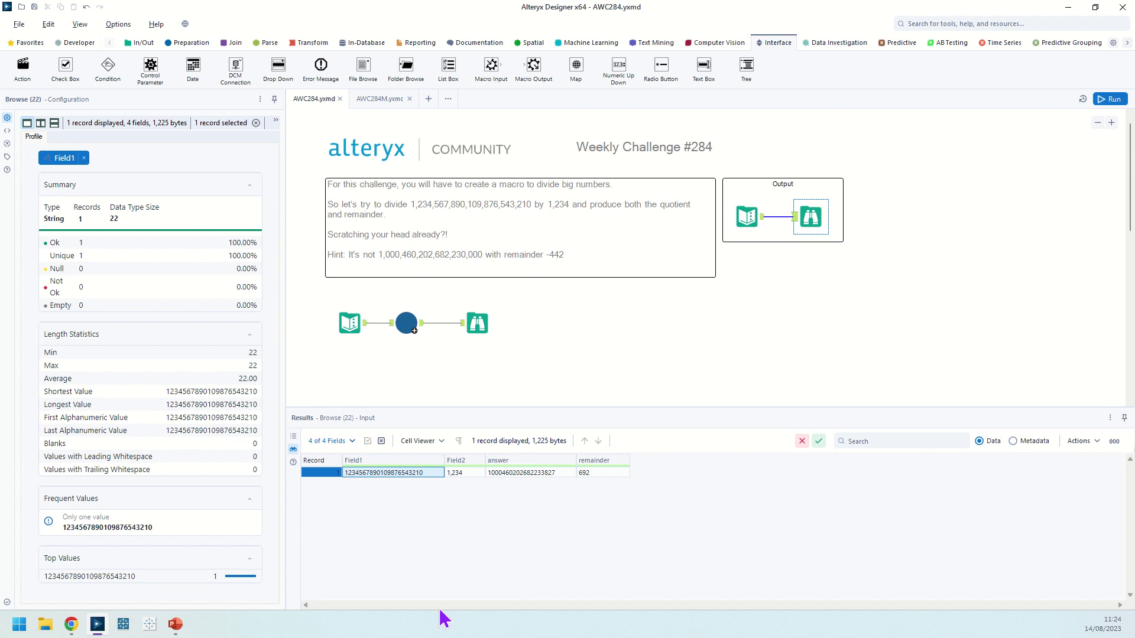
In AWC284M, review the Length formula (5), the divisor 1,234, and Generate Rows output 0–5
{"action": "left_click", "coordinate": [374, 104]}
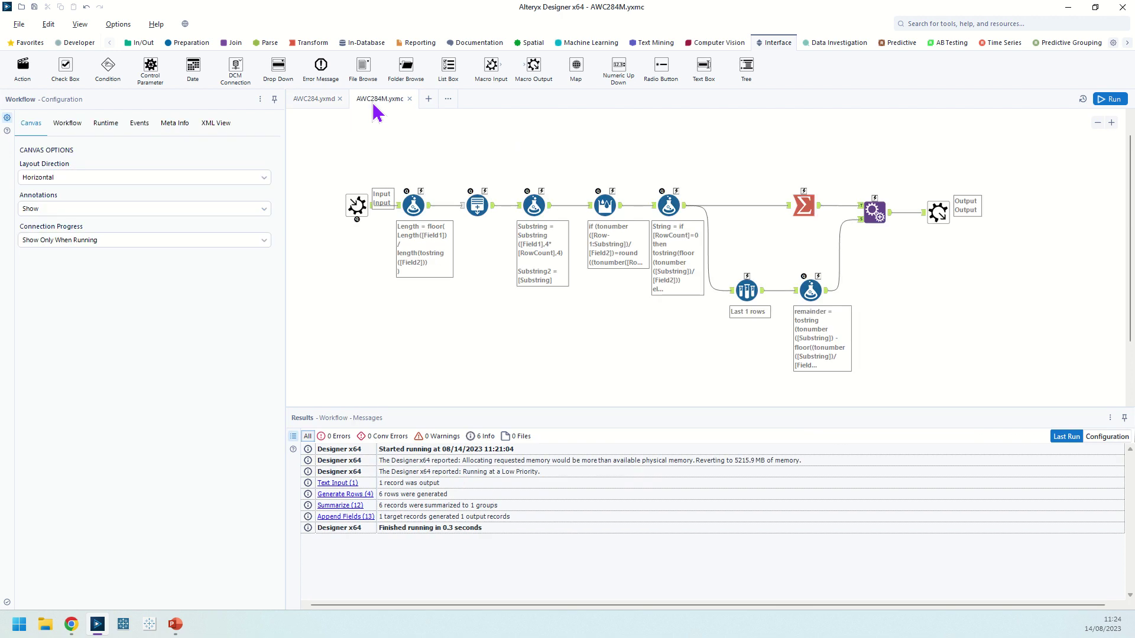
{"action": "left_click", "coordinate": [413, 207]}
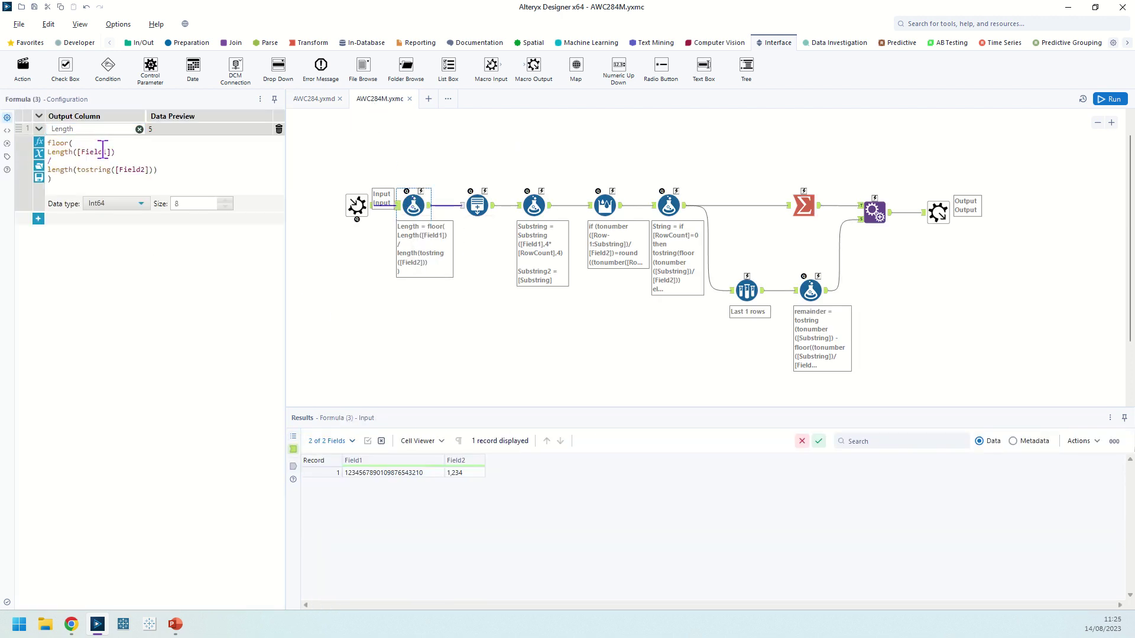
{"action": "left_click", "coordinate": [430, 206]}
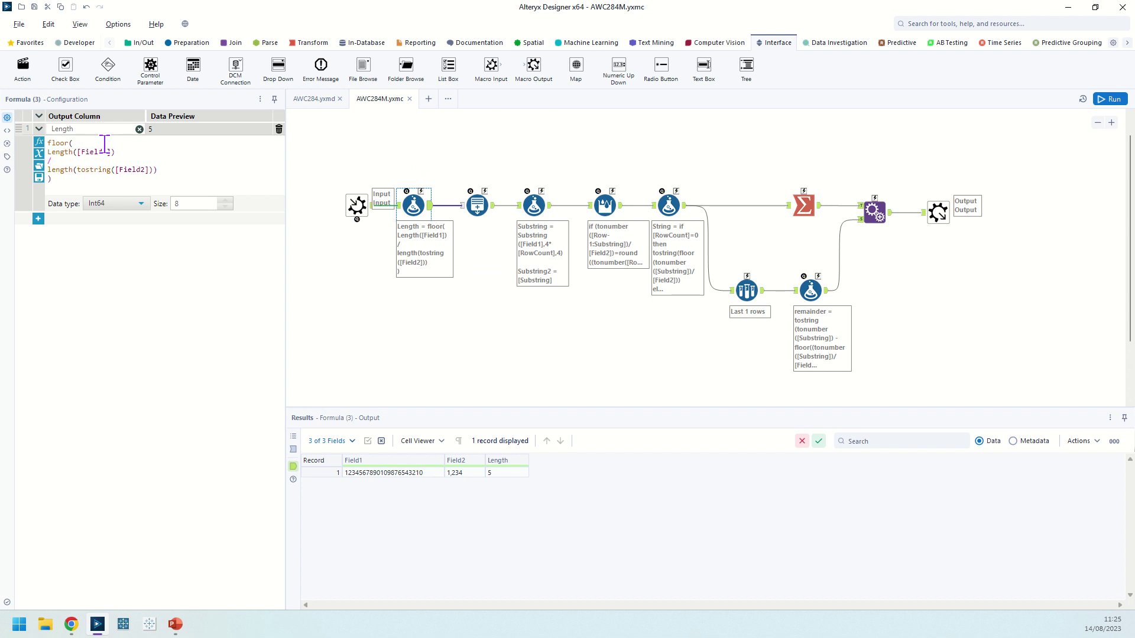
{"action": "left_click", "coordinate": [453, 473]}
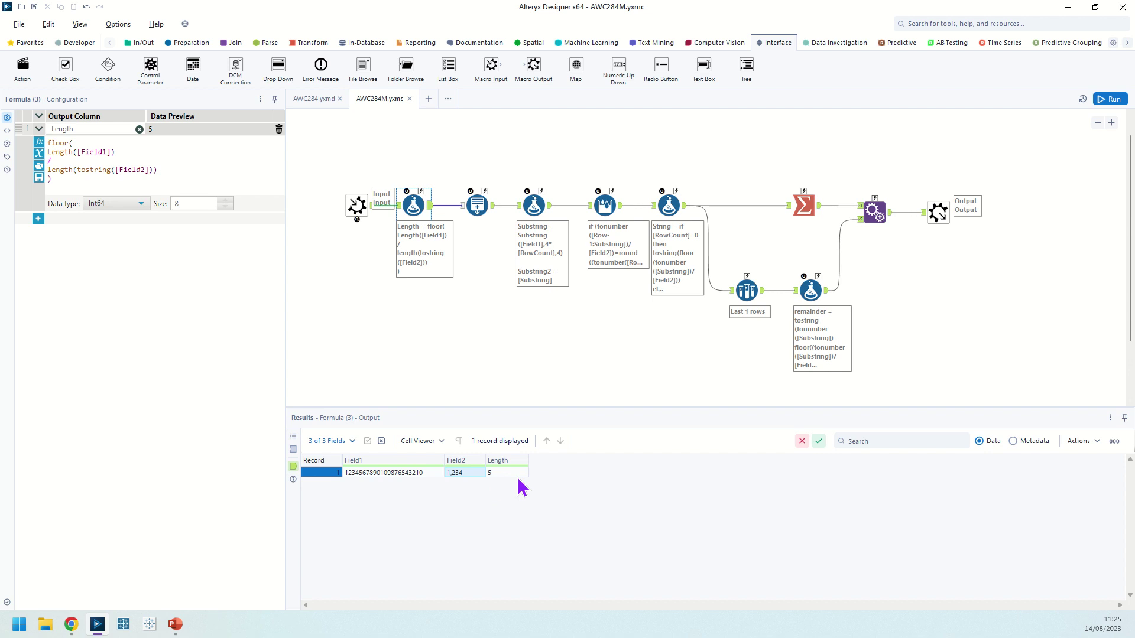
{"action": "left_click", "coordinate": [492, 209]}
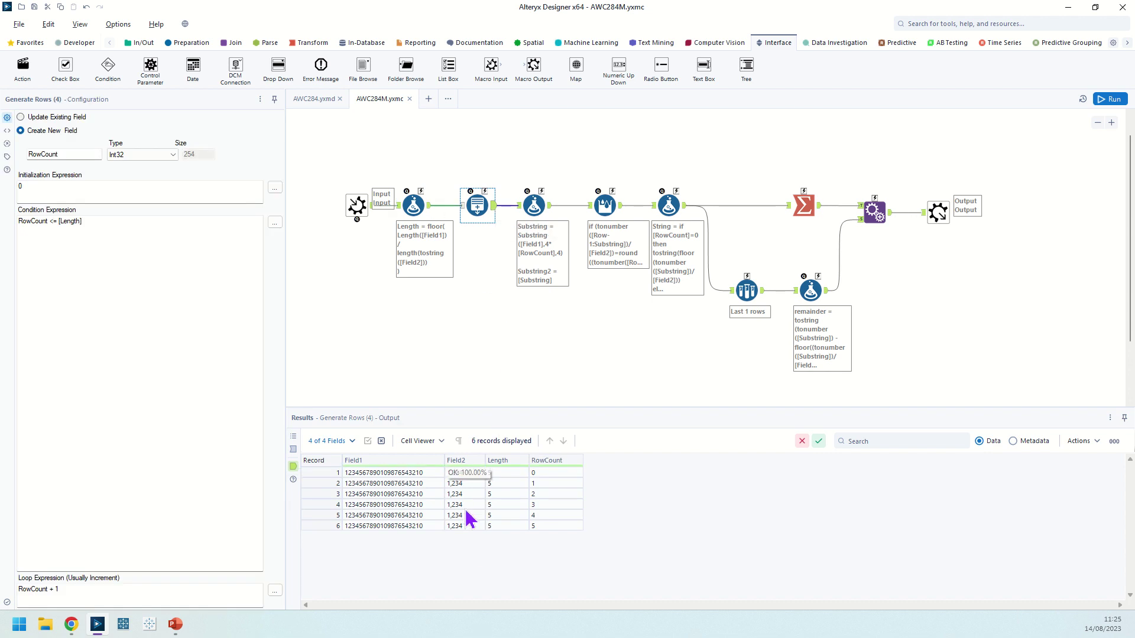
Show the Substring formula output splitting Field1 into 1234, 5678, 9010, 9876, 5432 and 10
{"action": "left_click", "coordinate": [535, 207]}
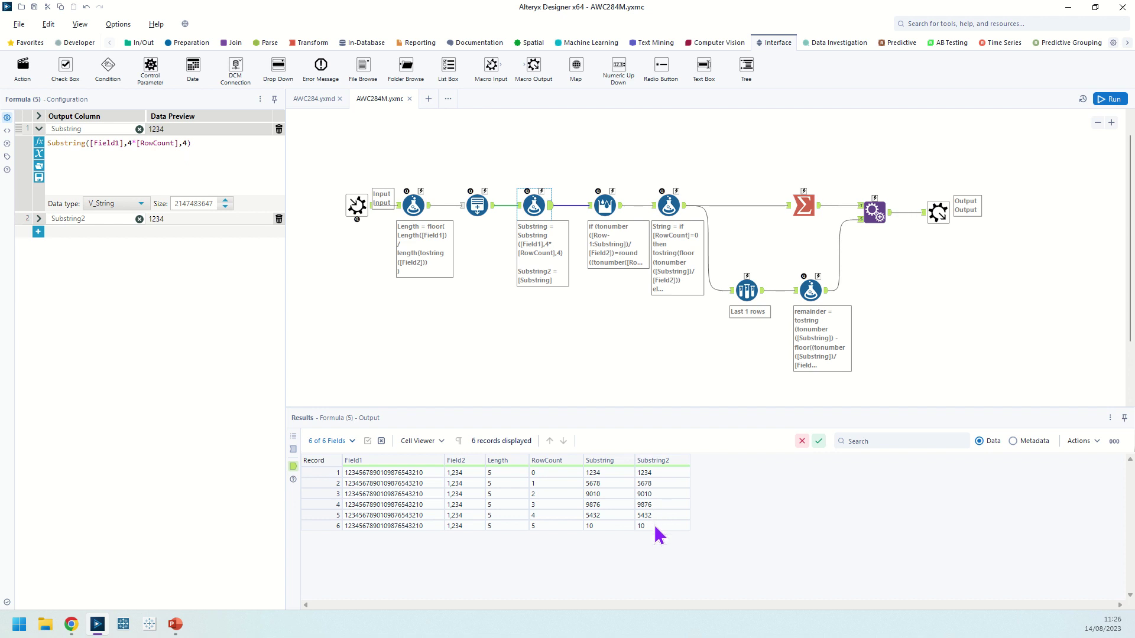
View the Multi-Row Substring2 expression and compare its values with the Substring chunks 1234 to 10
{"action": "left_click", "coordinate": [38, 219]}
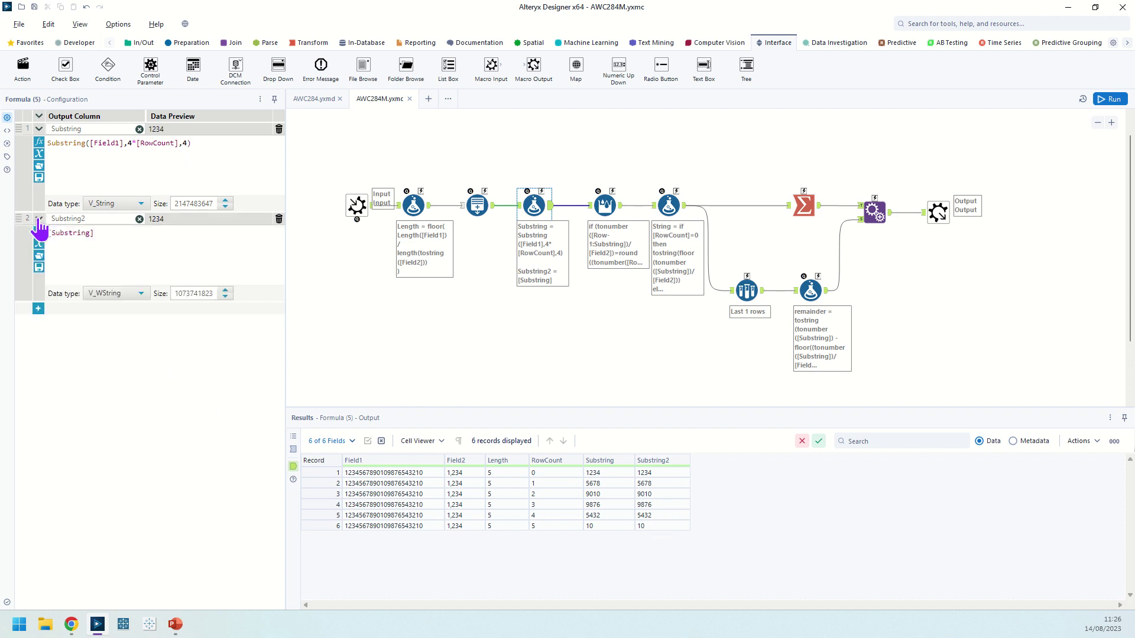
{"action": "left_click_drag", "start_coordinate": [664, 473], "coordinate": [669, 520]}
{"action": "left_click", "coordinate": [660, 526]}
{"action": "left_click", "coordinate": [598, 477]}
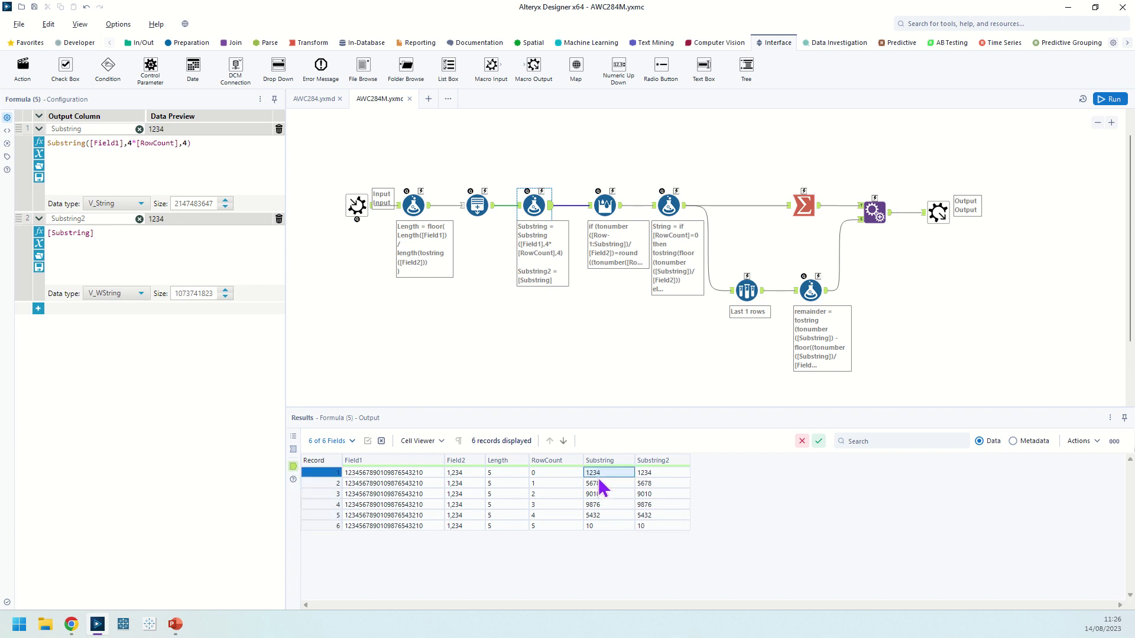
{"action": "left_click_drag", "start_coordinate": [600, 475], "coordinate": [603, 534]}
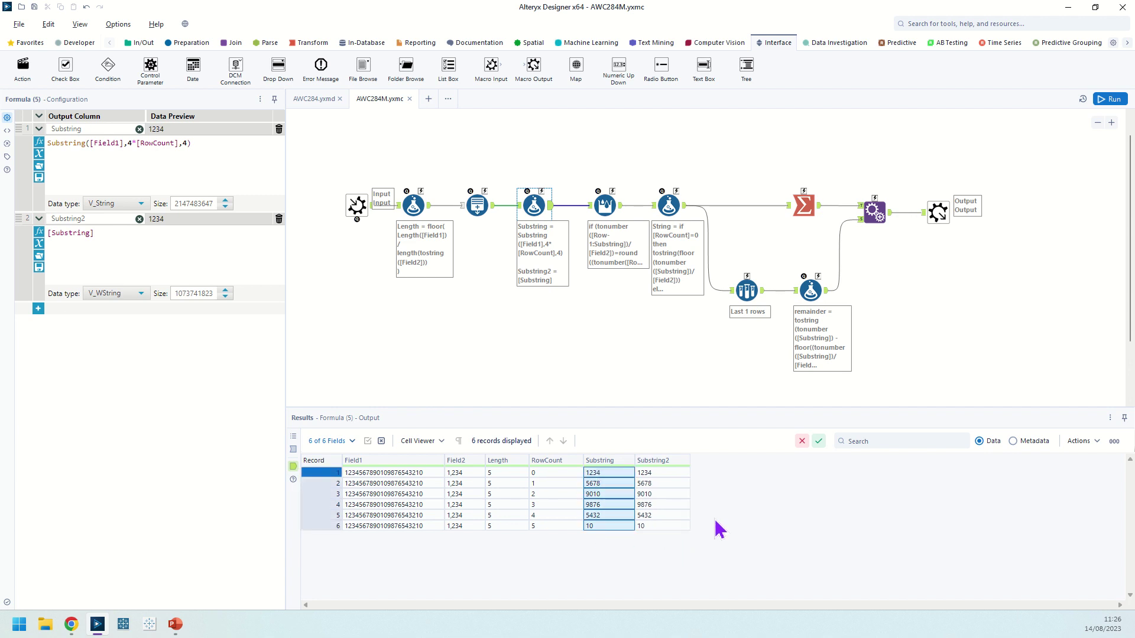
{"action": "left_click_drag", "start_coordinate": [666, 477], "coordinate": [679, 557]}
{"action": "left_click", "coordinate": [662, 526]}
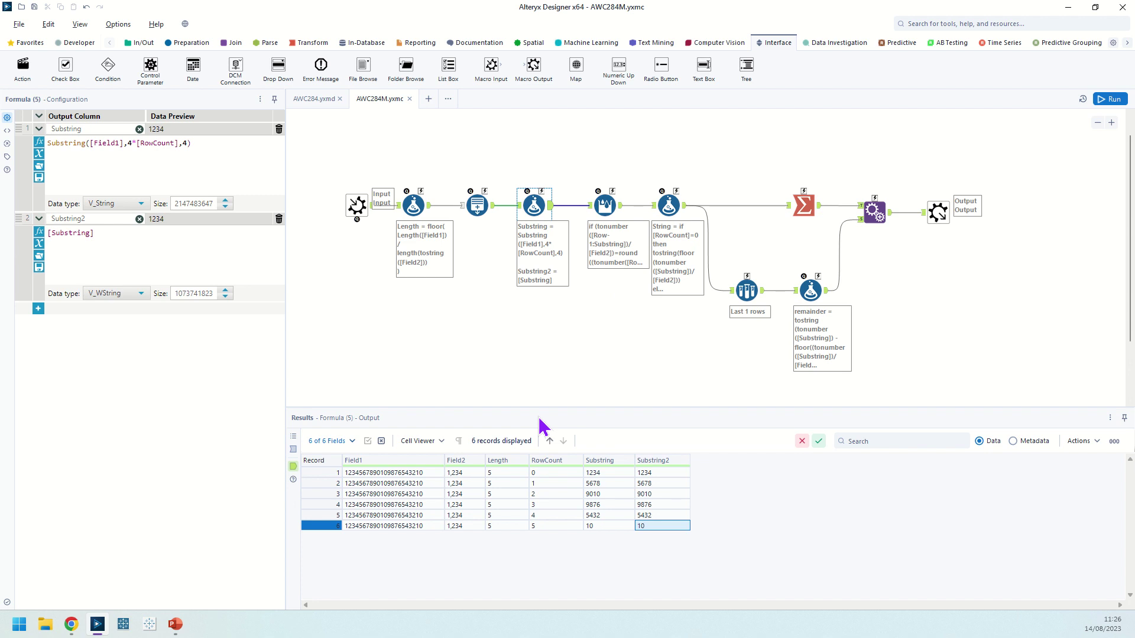
Compare divisor 1,234 against chunks 1234, 5678 and 9010 in records 1–2
{"action": "left_click", "coordinate": [463, 473]}
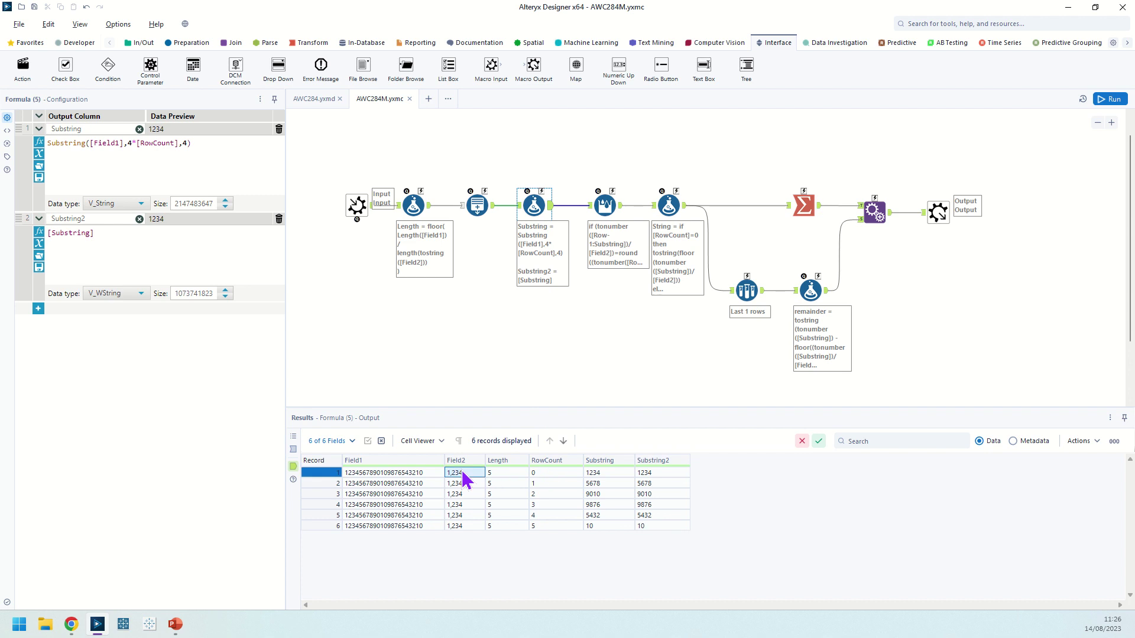
{"action": "left_click", "coordinate": [594, 475]}
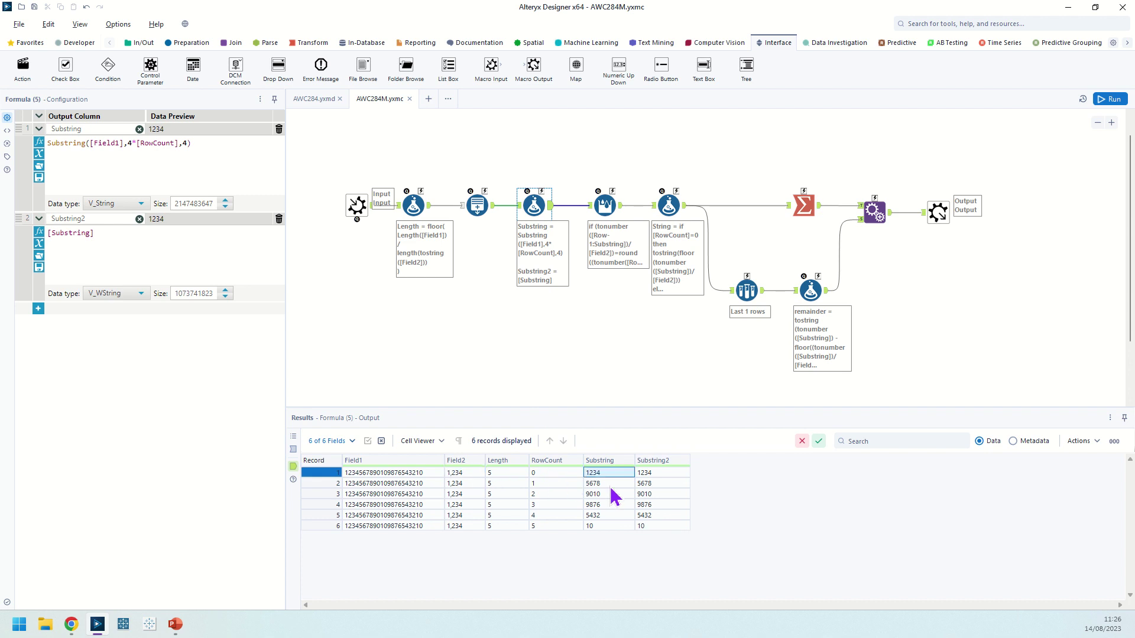
{"action": "left_click", "coordinate": [611, 485]}
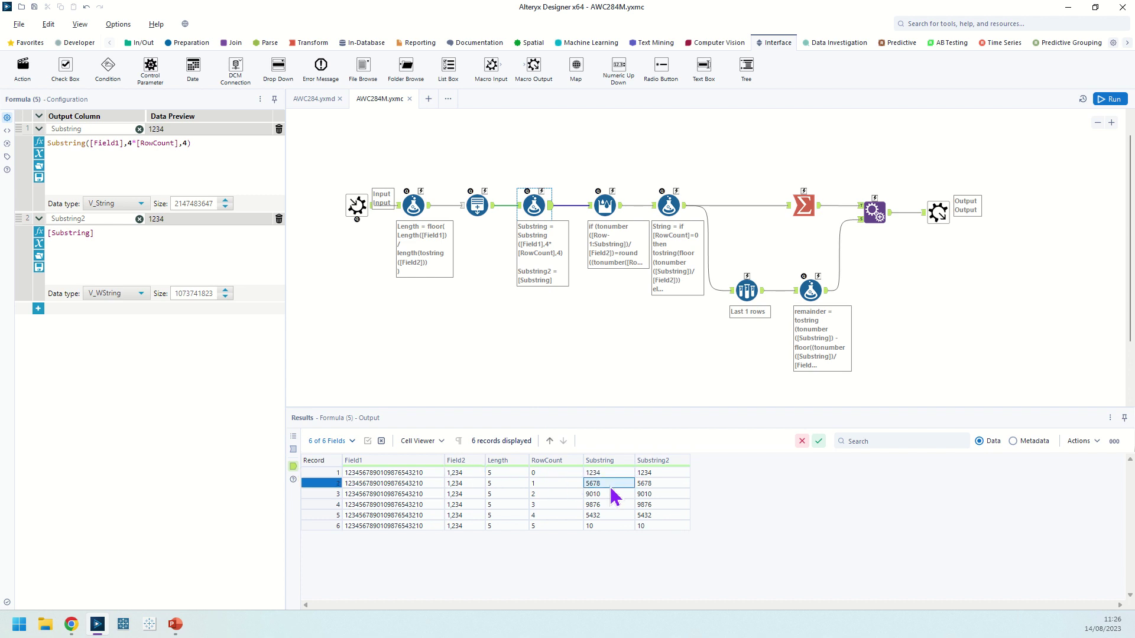
{"action": "left_click", "coordinate": [467, 485]}
{"action": "left_click", "coordinate": [612, 486]}
{"action": "left_click", "coordinate": [473, 485]}
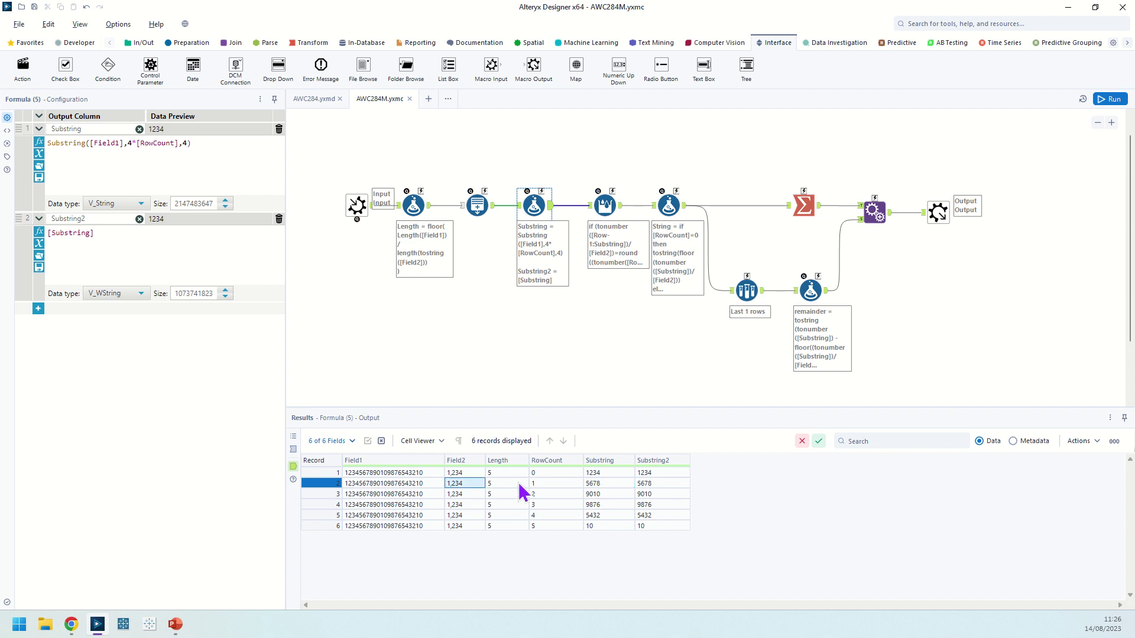
{"action": "left_click", "coordinate": [600, 494]}
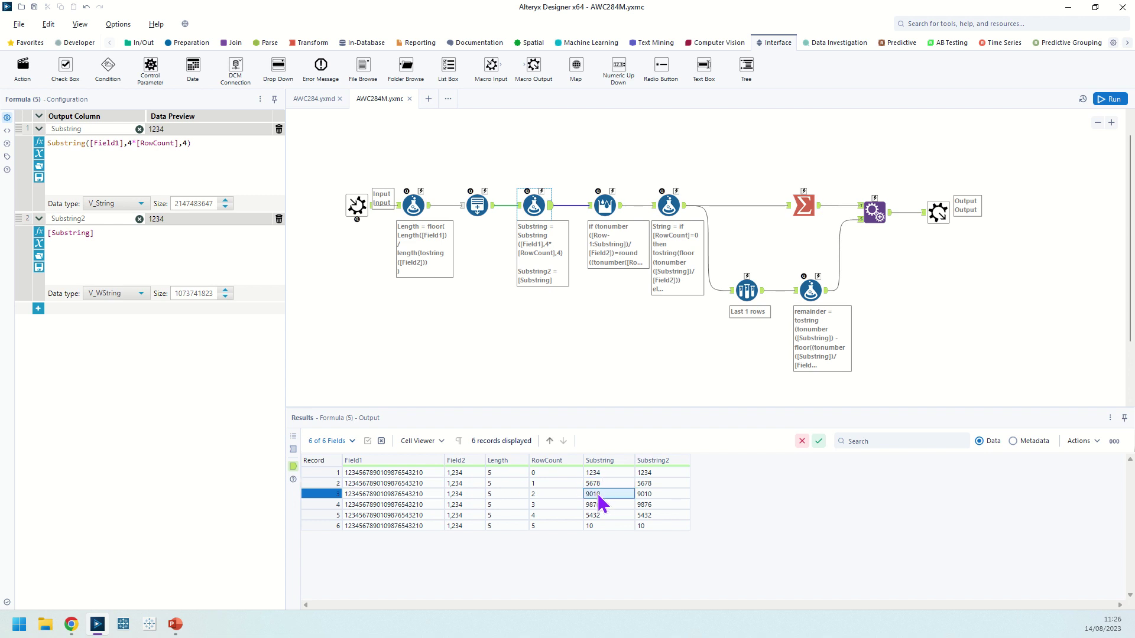
Inspect the Multi-Row output (carried values 7429010, 3309876) and its divisibility test expression
{"action": "left_click", "coordinate": [607, 205]}
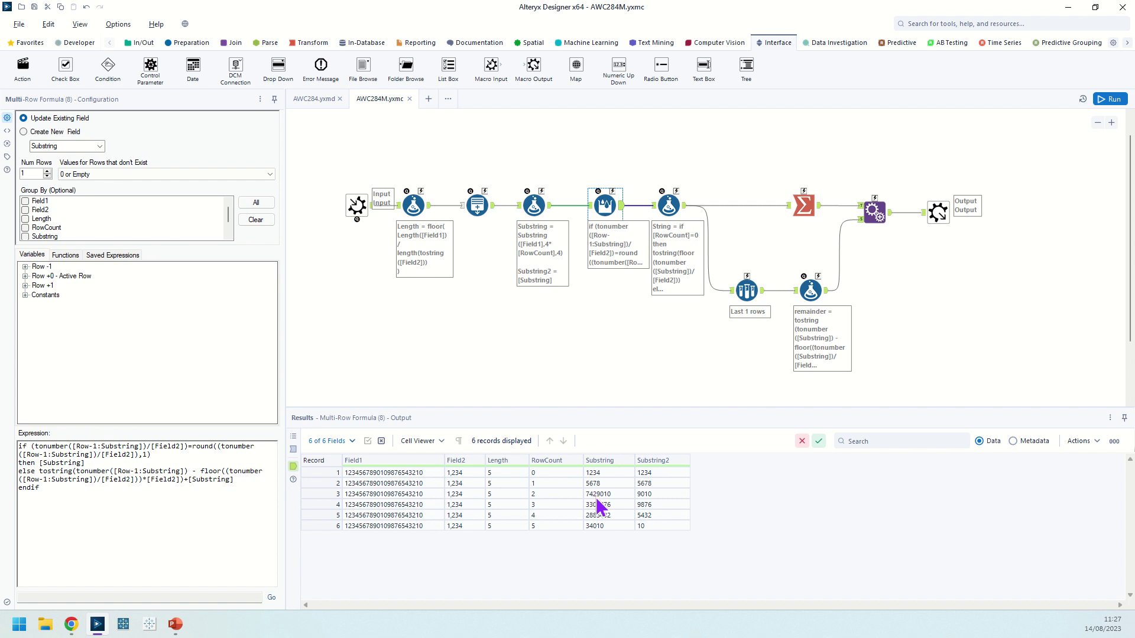
{"action": "left_click", "coordinate": [594, 496]}
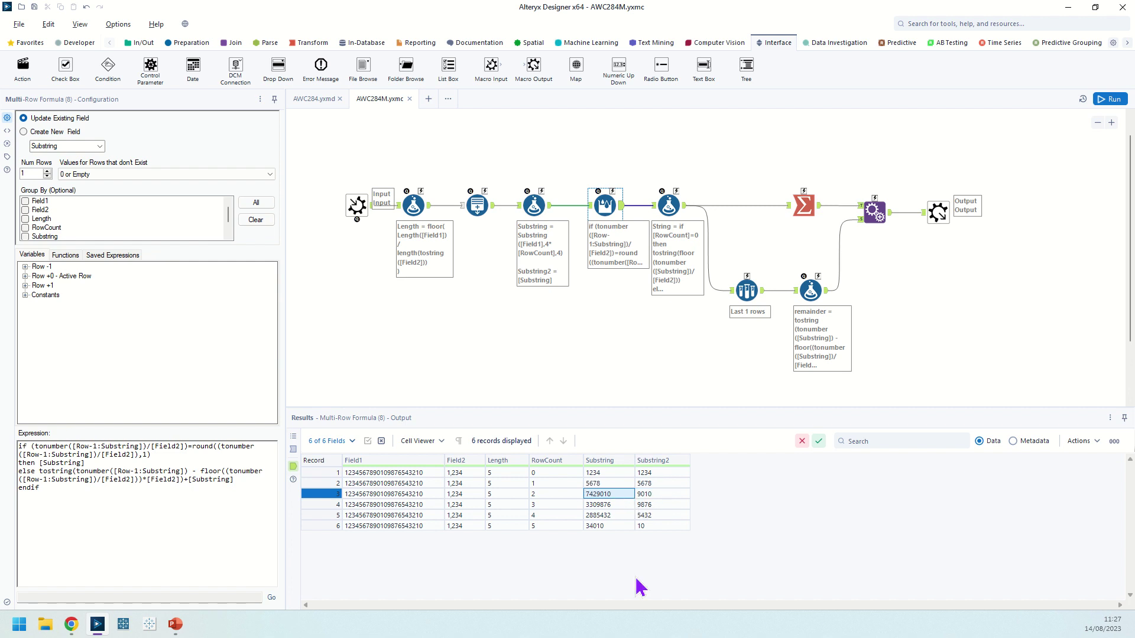
{"action": "left_click", "coordinate": [468, 493]}
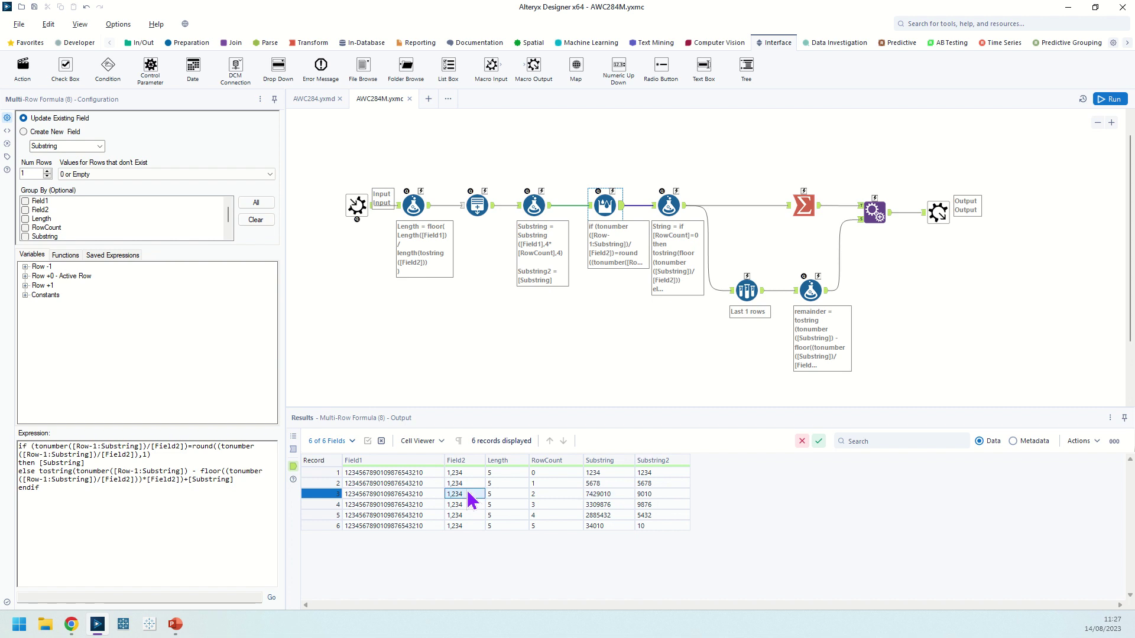
{"action": "left_click", "coordinate": [595, 506]}
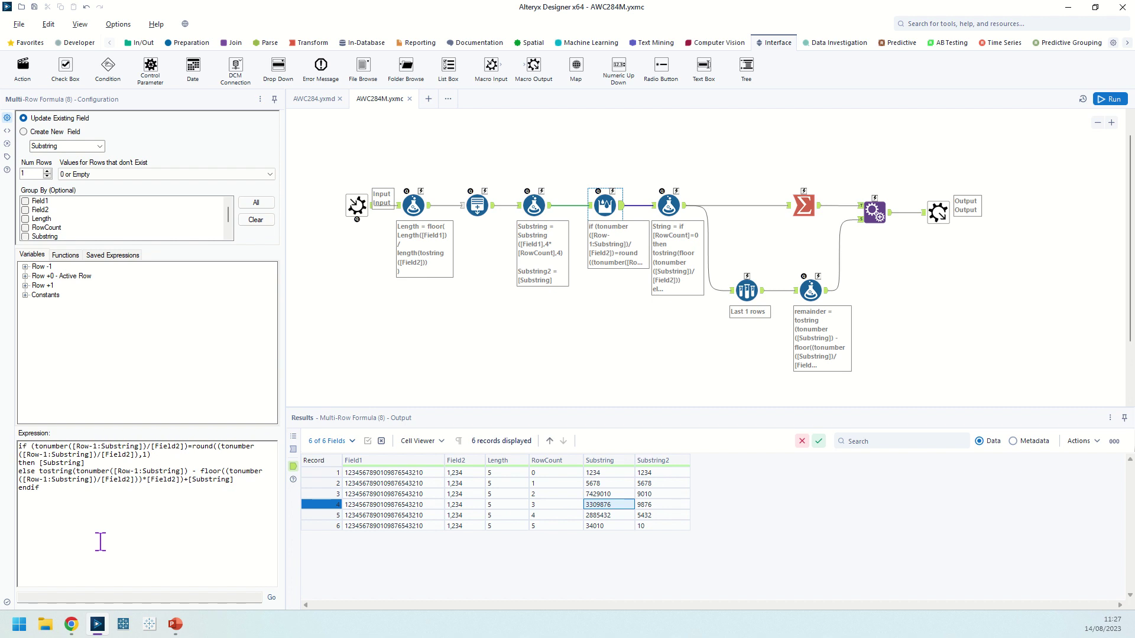
{"action": "left_click_drag", "start_coordinate": [151, 455], "coordinate": [37, 447]}
{"action": "left_click", "coordinate": [186, 456]}
{"action": "left_click", "coordinate": [100, 462]}
Recheck records 2–3 against the expression, then view String quotient pieces 1, 0004, 6020, 2682, 2338, 27
{"action": "left_click", "coordinate": [592, 494]}
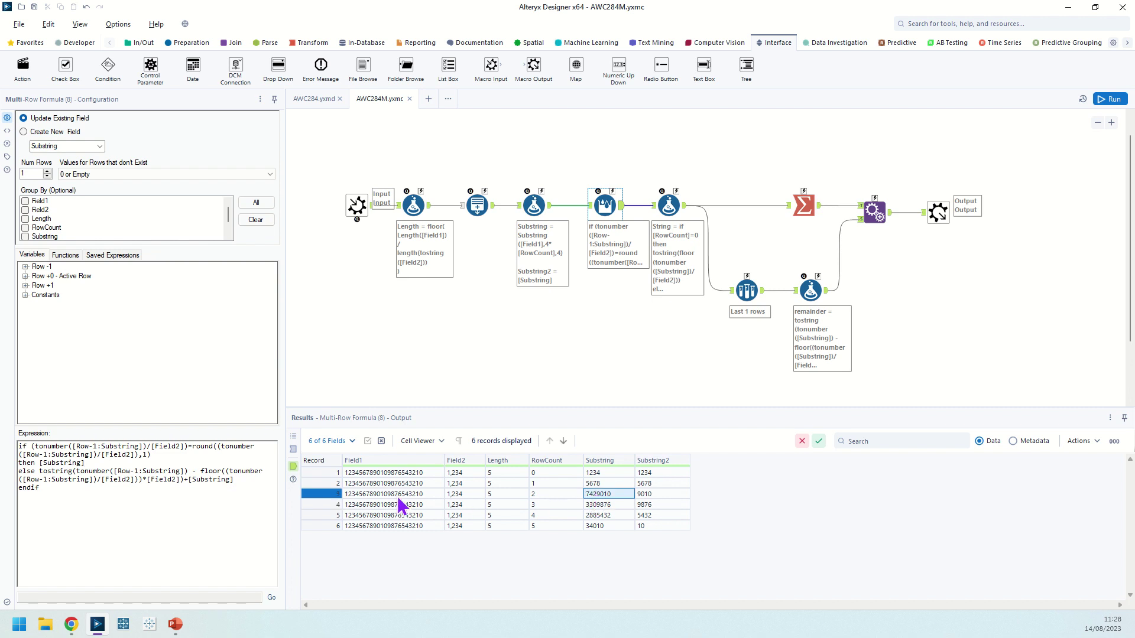
{"action": "left_click", "coordinate": [599, 486]}
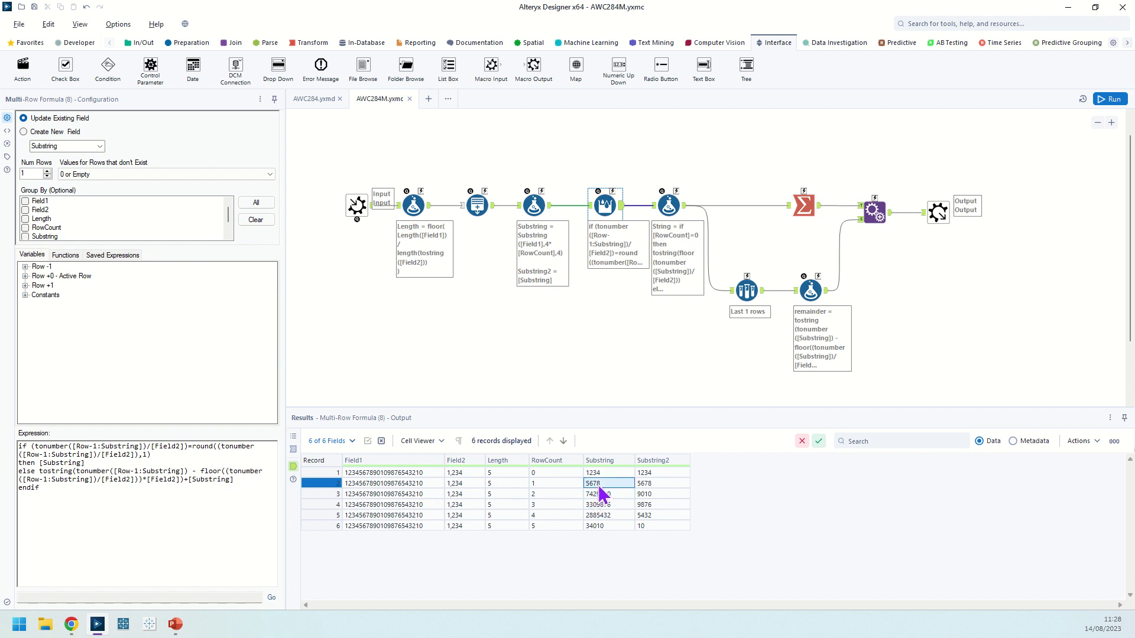
{"action": "left_click", "coordinate": [455, 489]}
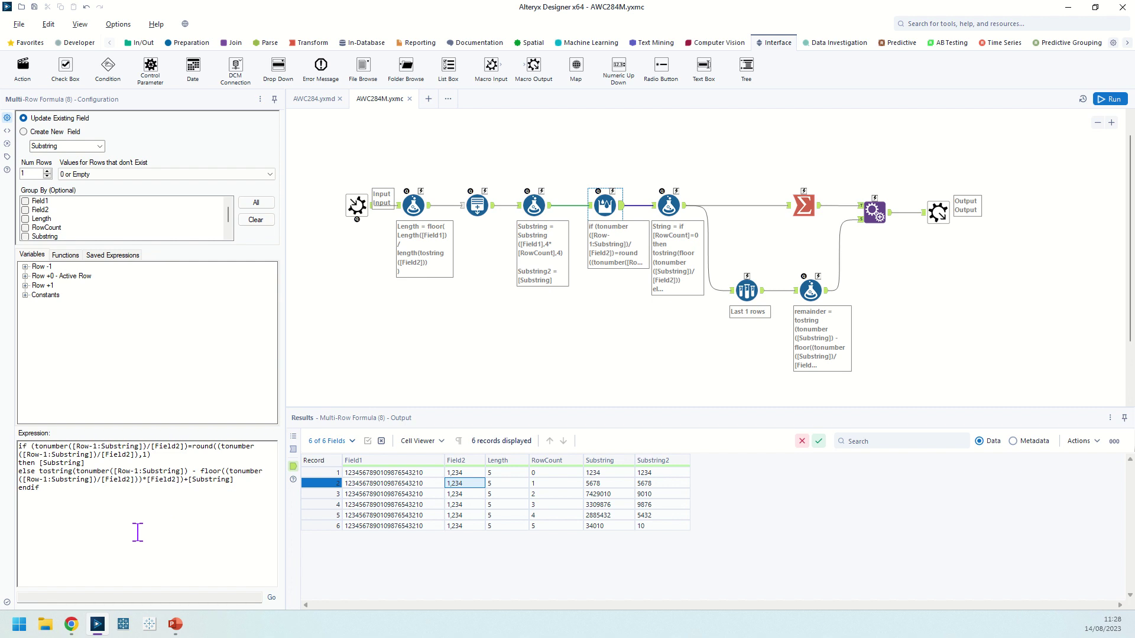
{"action": "left_click", "coordinate": [212, 480]}
{"action": "left_click", "coordinate": [602, 494]}
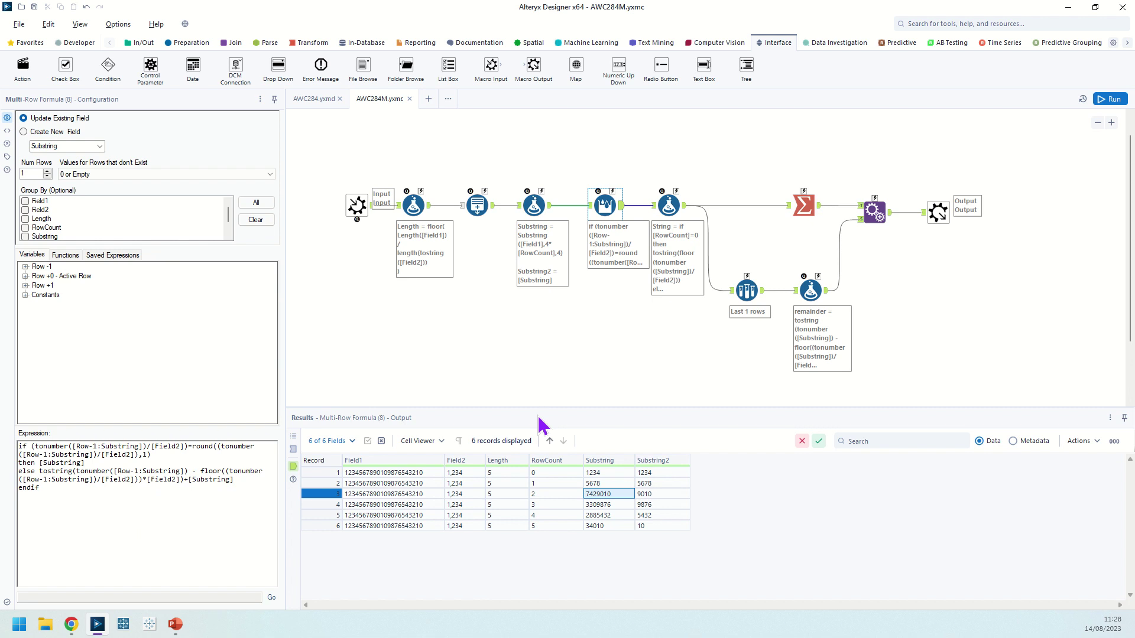
{"action": "left_click", "coordinate": [680, 194]}
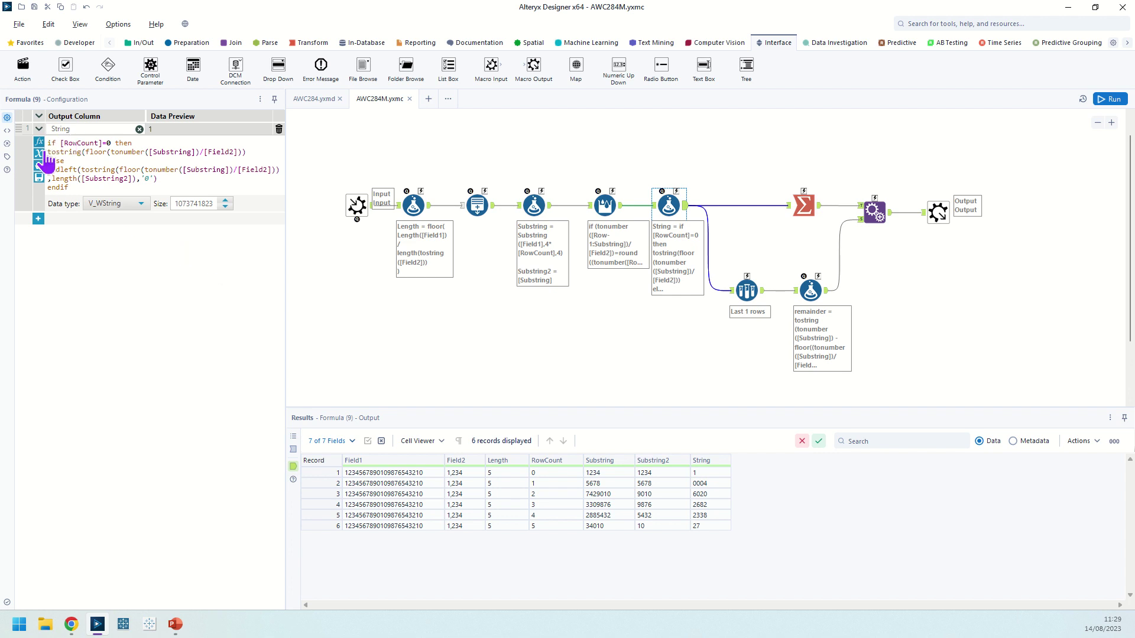
{"action": "left_click_drag", "start_coordinate": [49, 152], "coordinate": [245, 152]}
{"action": "left_click", "coordinate": [251, 152]}
Review the Summarize String concatenation and the Sample keeping the last row (RowCount 5, Substring 34010)
{"action": "left_click", "coordinate": [804, 204]}
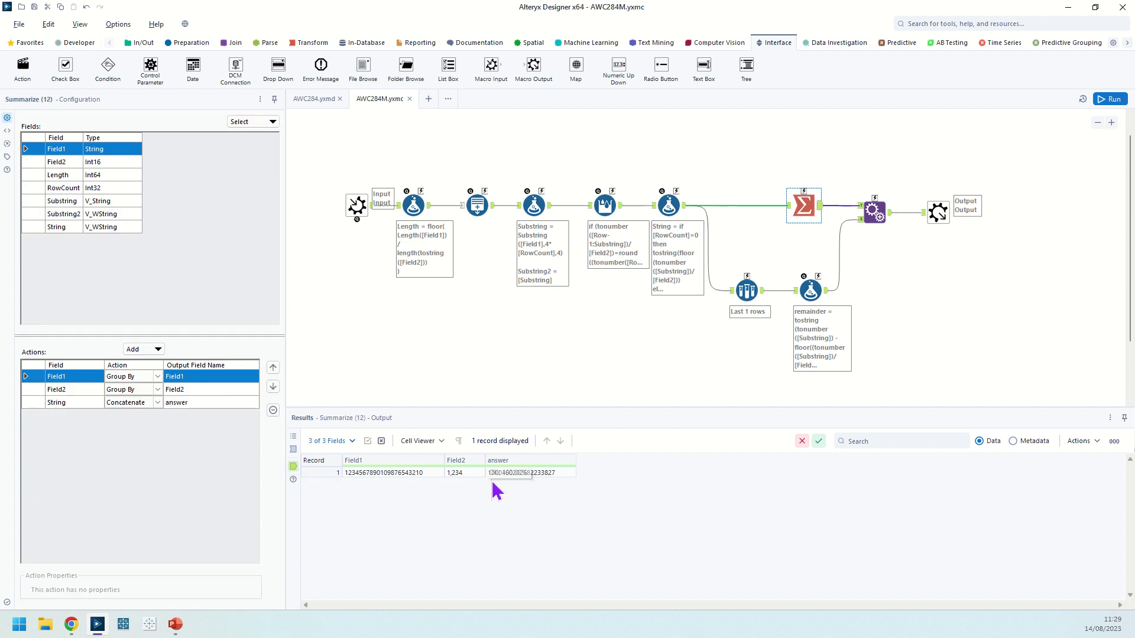
{"action": "left_click", "coordinate": [65, 404]}
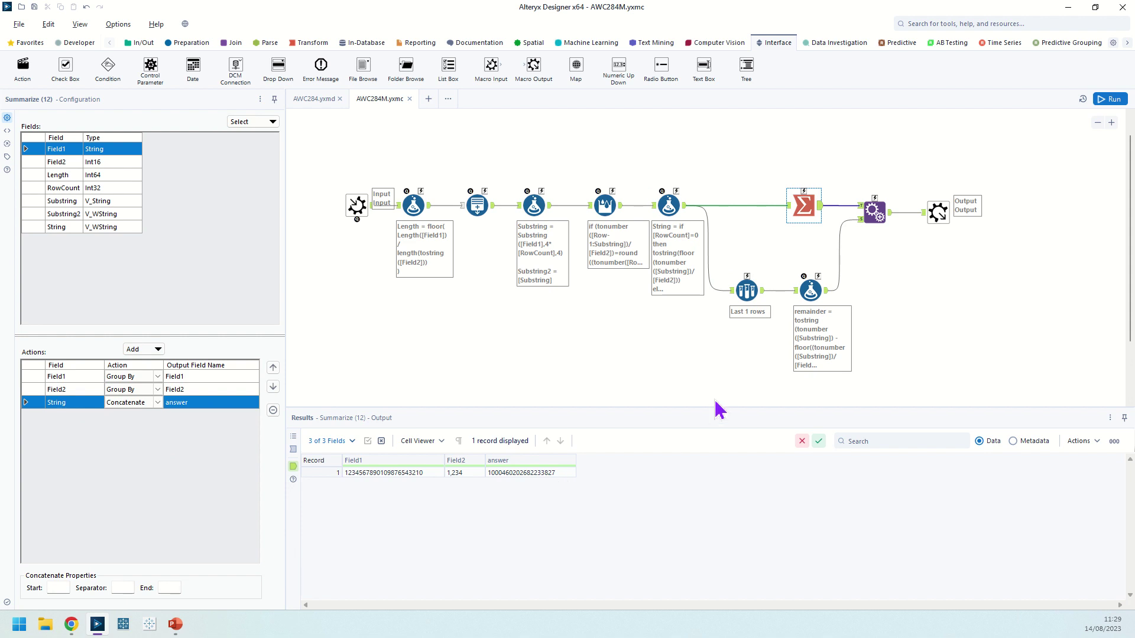
{"action": "left_click", "coordinate": [748, 302]}
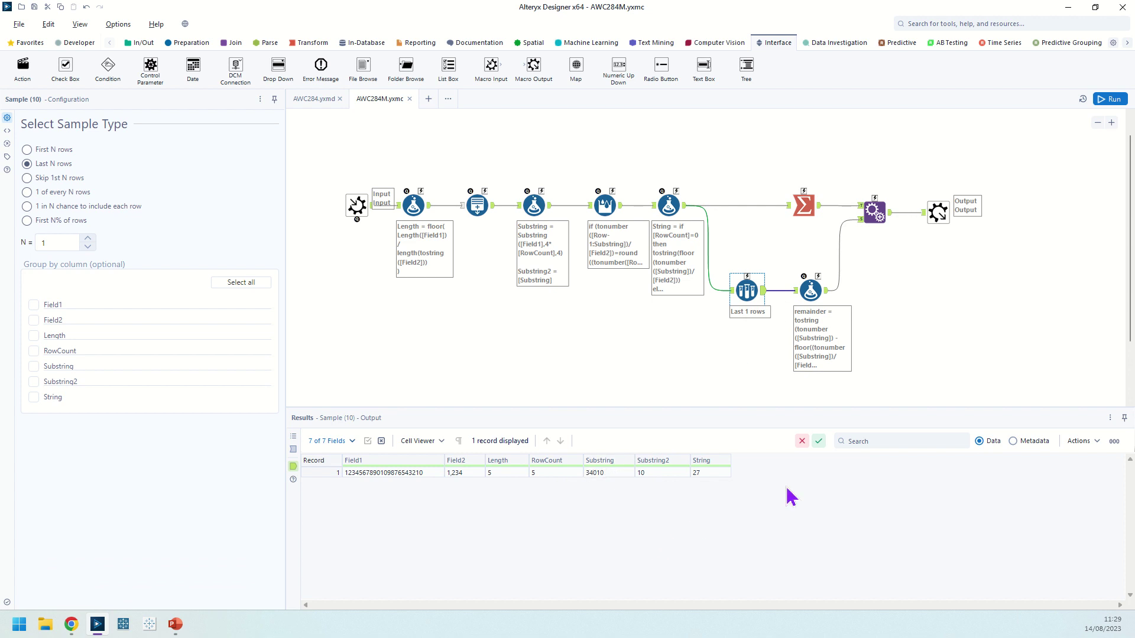
Show the remainder formula, which gives 692 for Substring 34010 divided by 1,234
{"action": "left_click", "coordinate": [810, 291]}
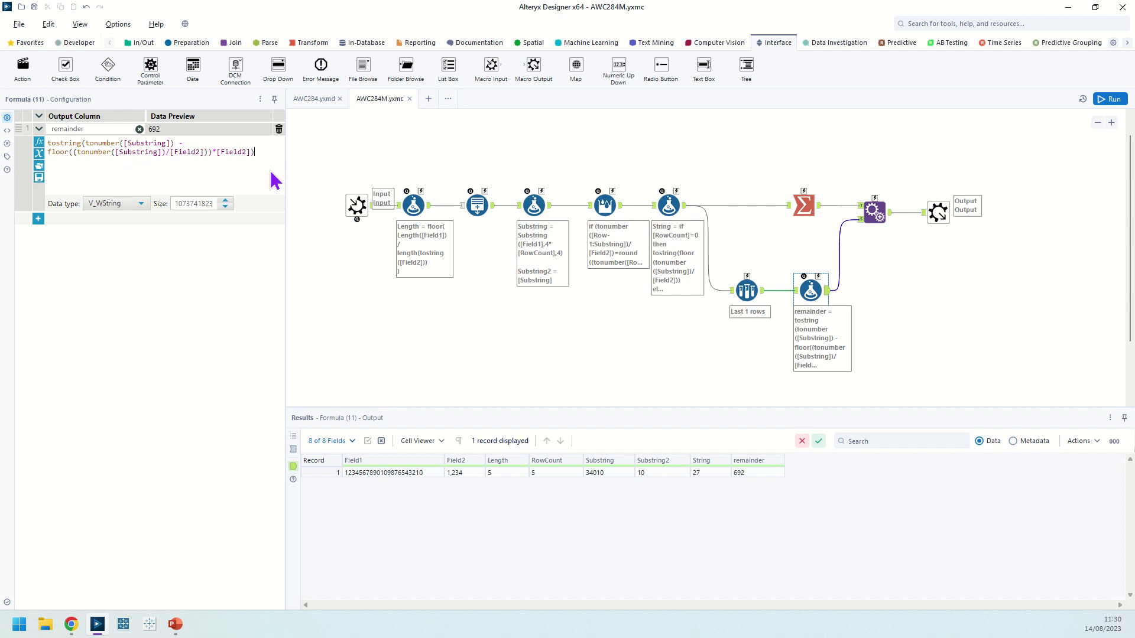
Trace remainder 692 through Append Fields and Macro Output, then return to the AWC284 workflow
{"action": "left_click", "coordinate": [775, 473]}
{"action": "left_click", "coordinate": [874, 212]}
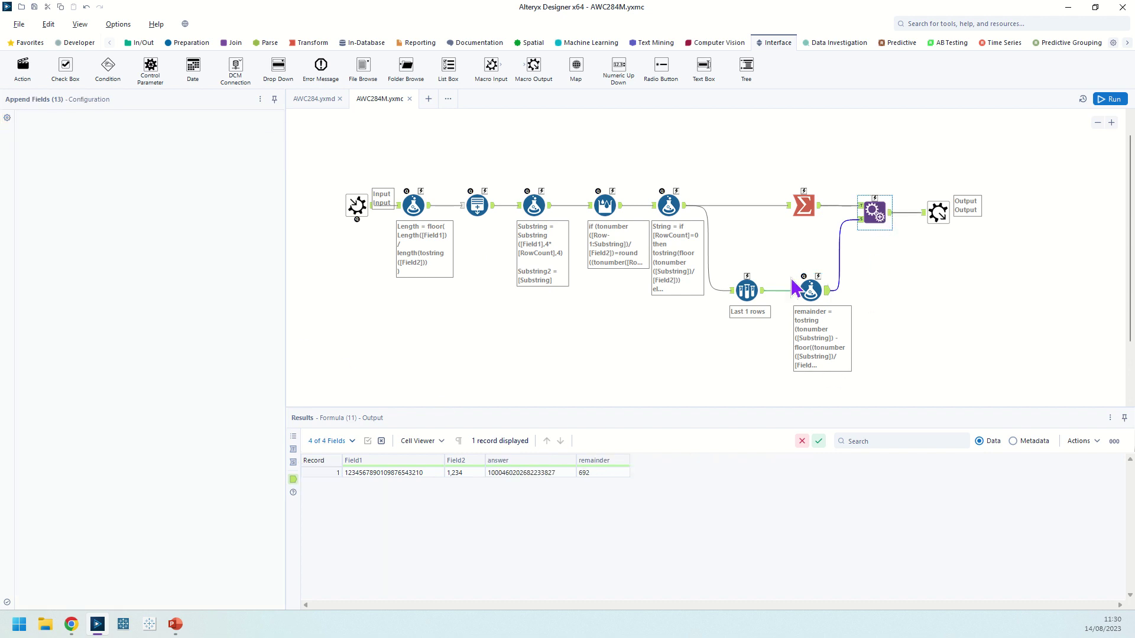
{"action": "left_click", "coordinate": [939, 203]}
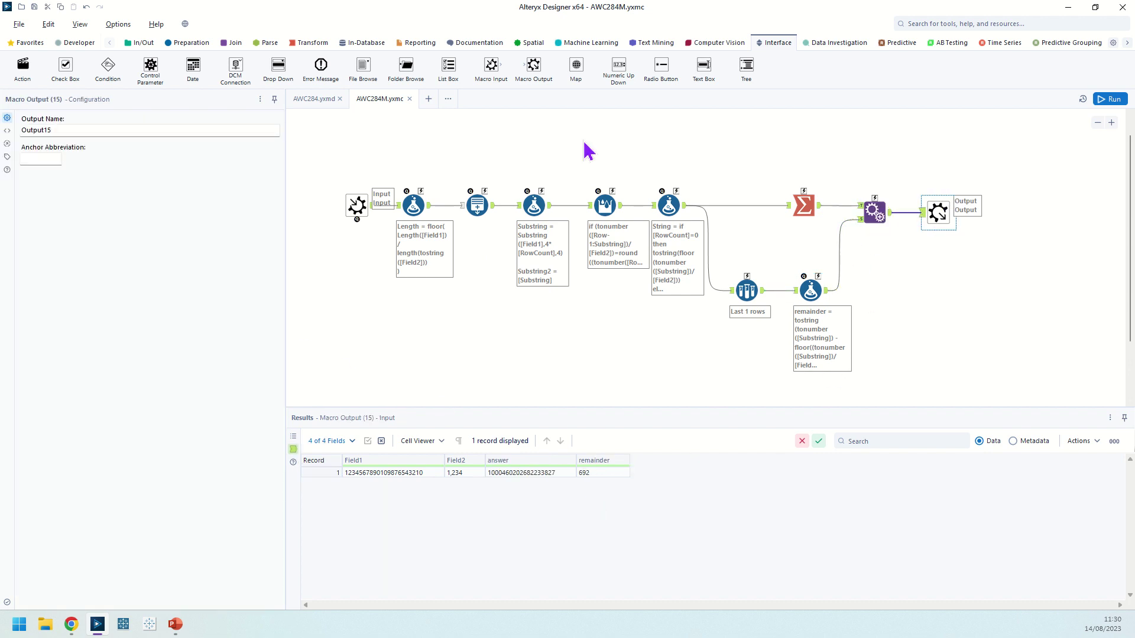
{"action": "left_click", "coordinate": [329, 104]}
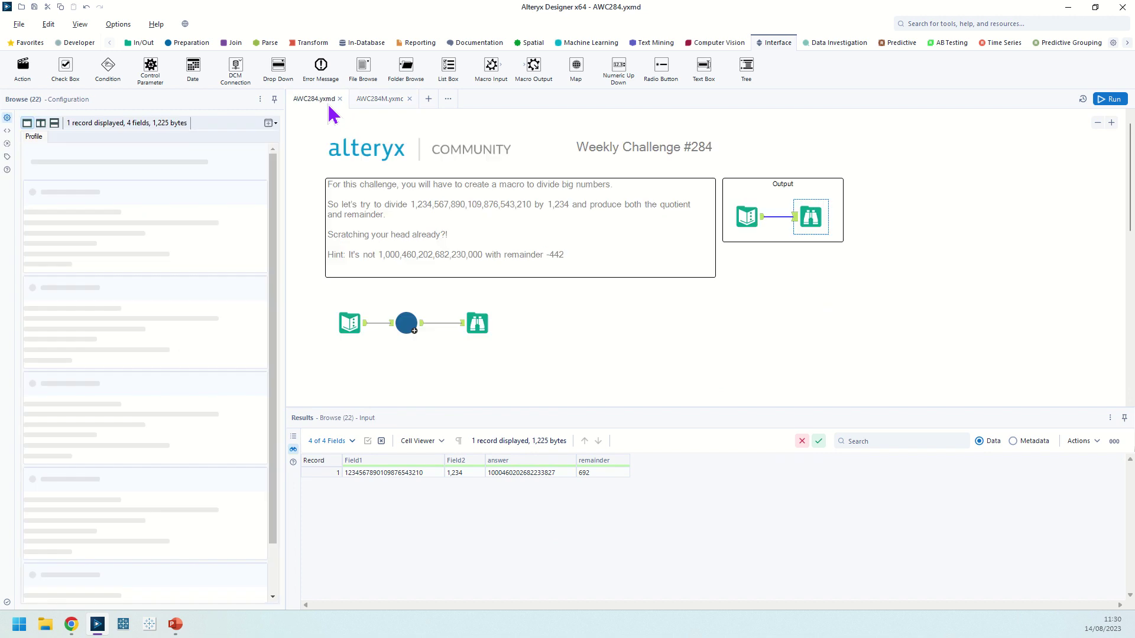